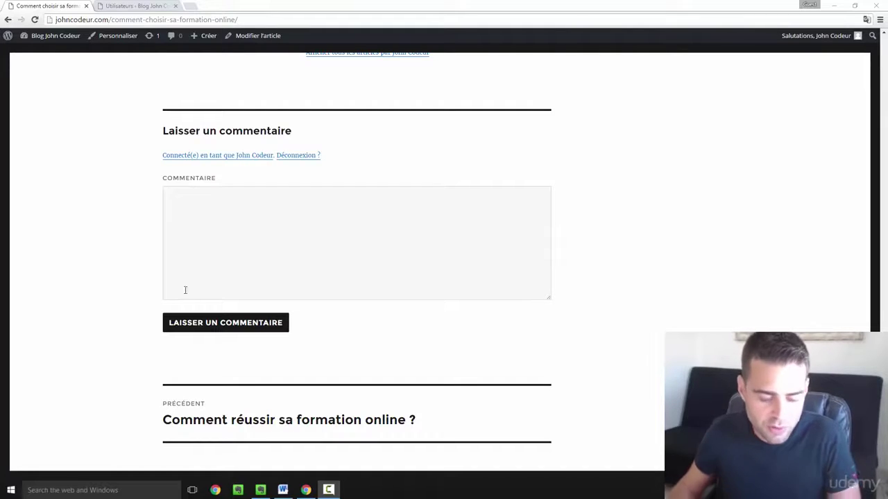
- Launch Firefox from Windows search and load the johncodeur.com blog
click(115, 490)
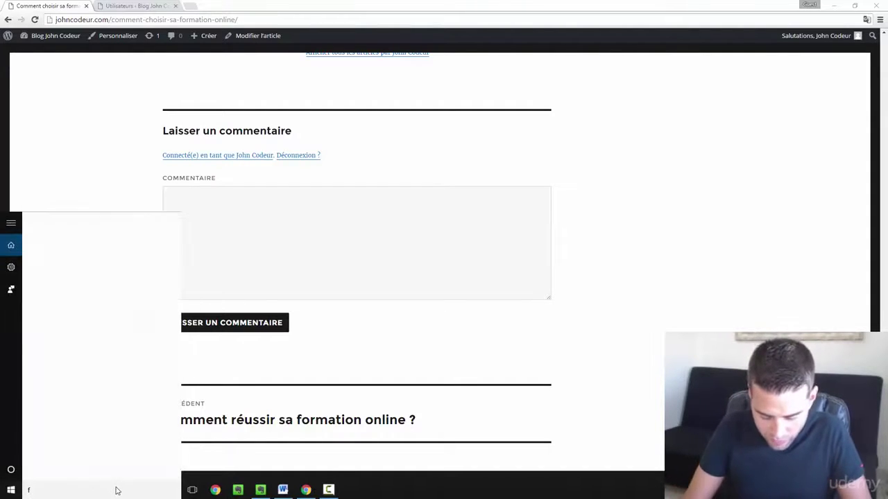
text(firefox)
key(Return)
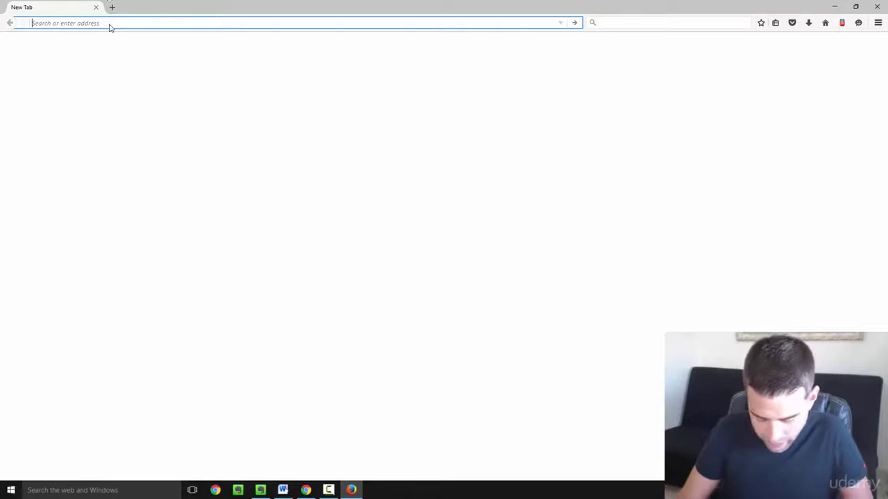
text(johncodeur.com/)
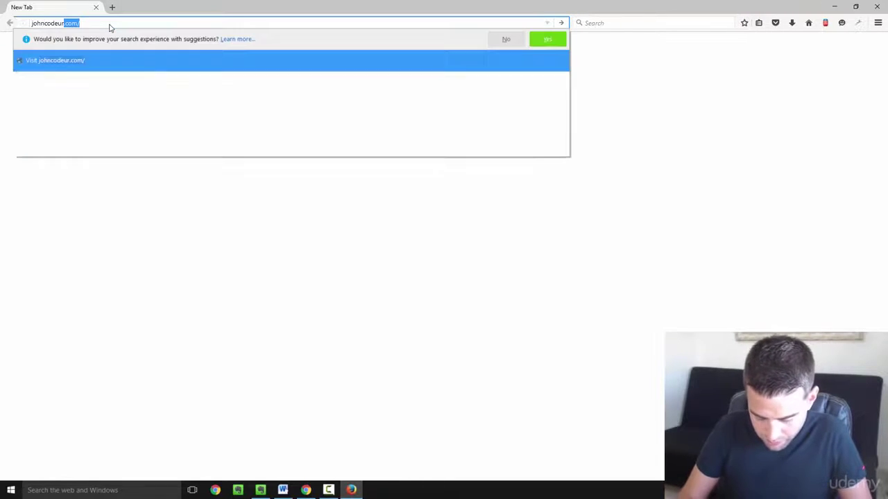
key(Return)
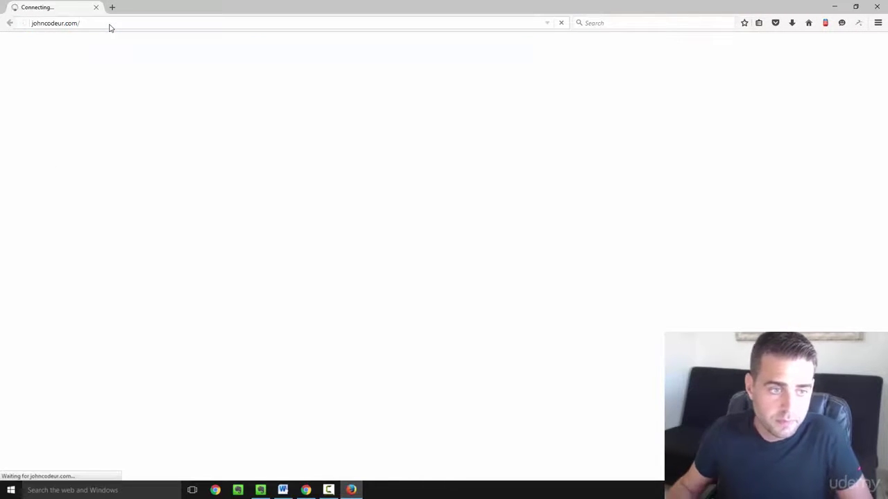
- Open the article 'Comment choisir sa formation online ?' and scroll to its guest comment form
scroll(377, 201, down, 3)
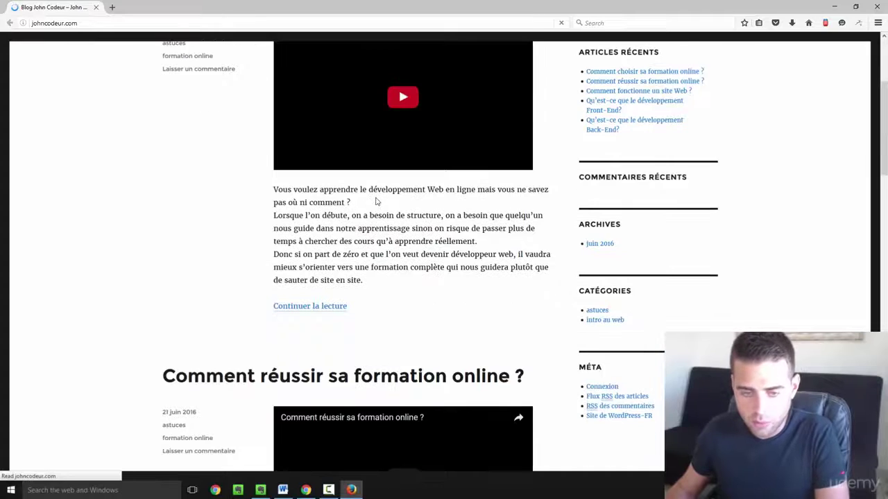
scroll(376, 201, down, 2)
scroll(375, 194, up, 2)
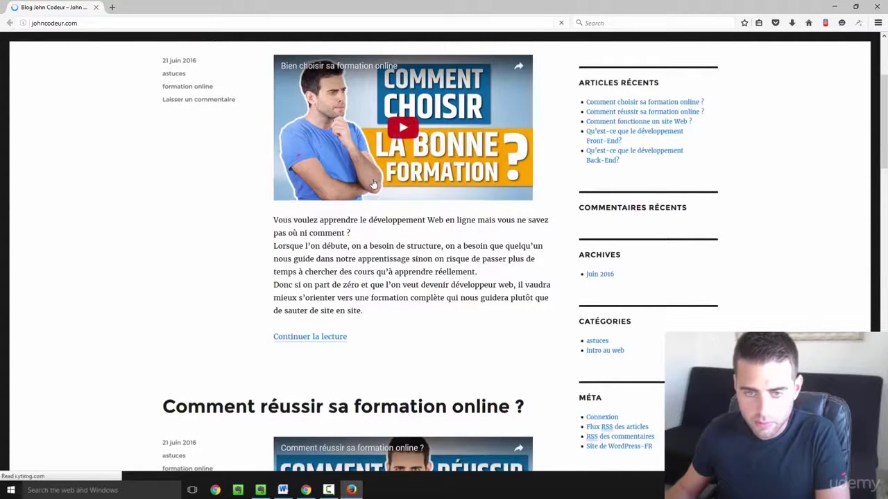
scroll(373, 184, up, 2)
click(358, 78)
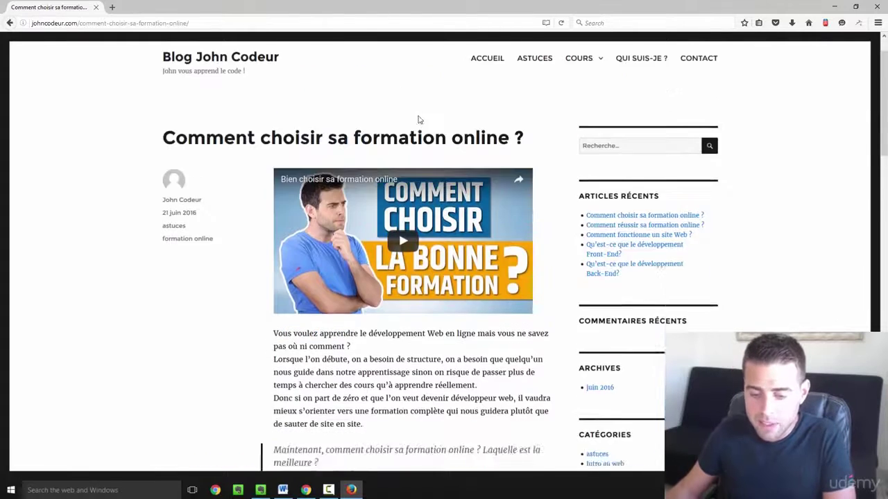
scroll(423, 138, down, 10)
scroll(435, 169, down, 5)
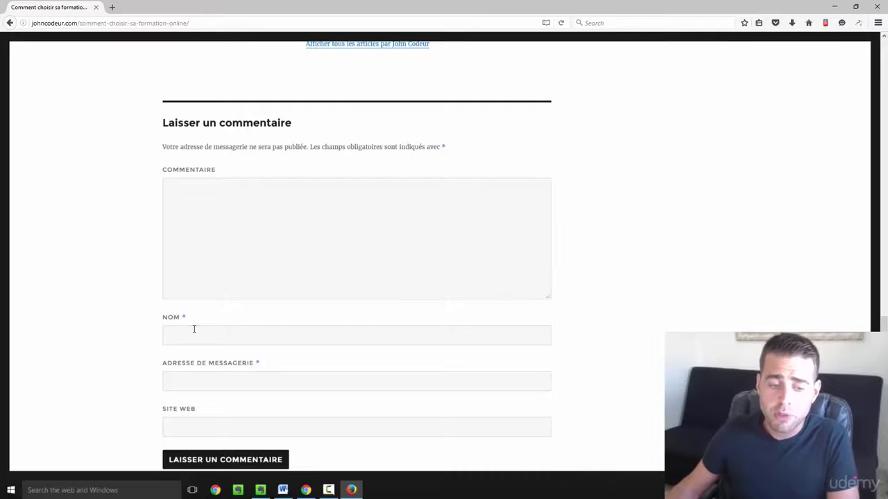
click(194, 329)
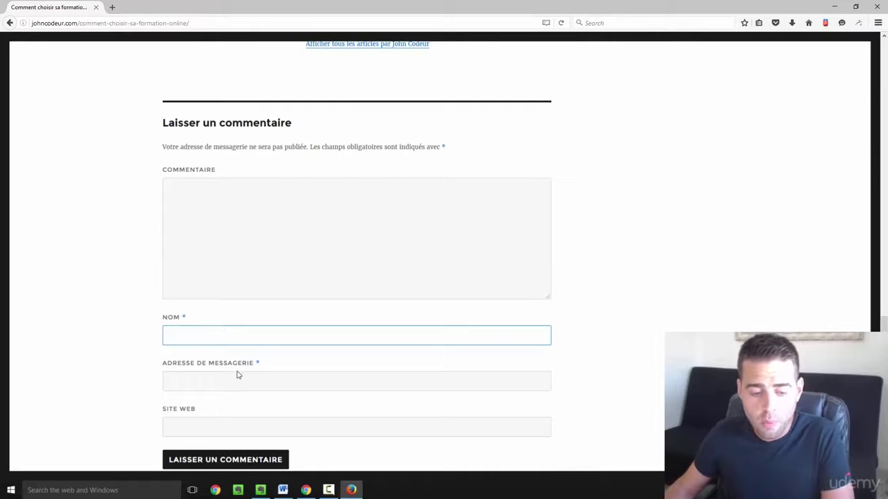
scroll(232, 396, down, 2)
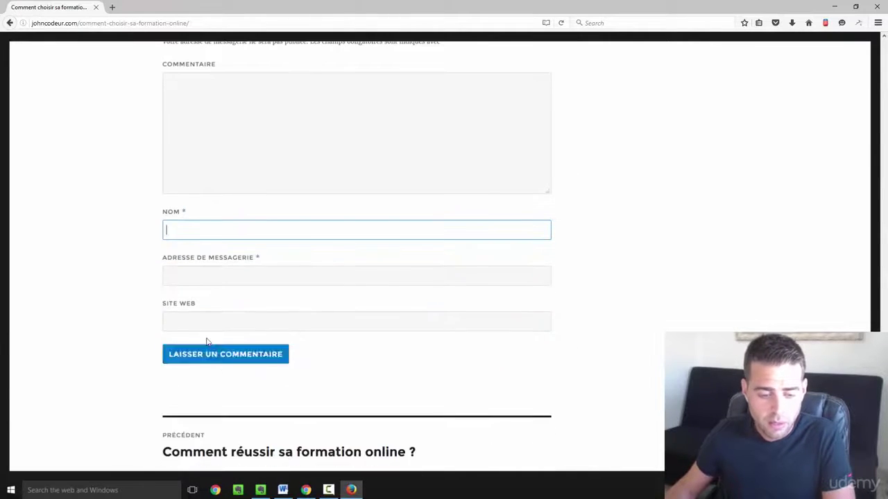
click(212, 322)
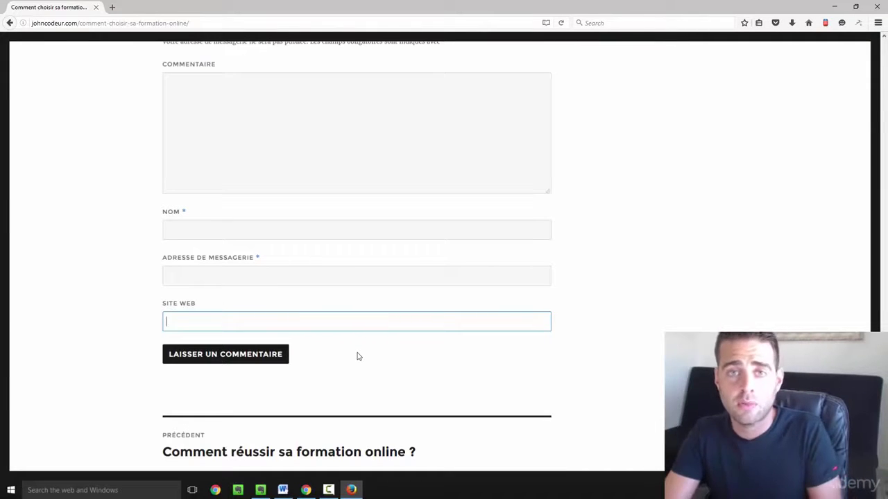
scroll(390, 280, up, 3)
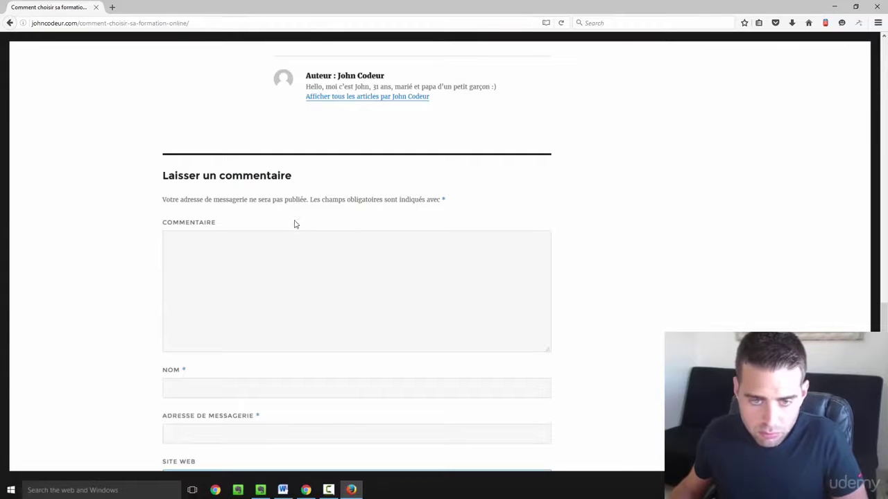
- Write the comment 'Wouah !!! Cet article est fabuleux !!!' and enter the visitor's name and e-mail address
click(369, 252)
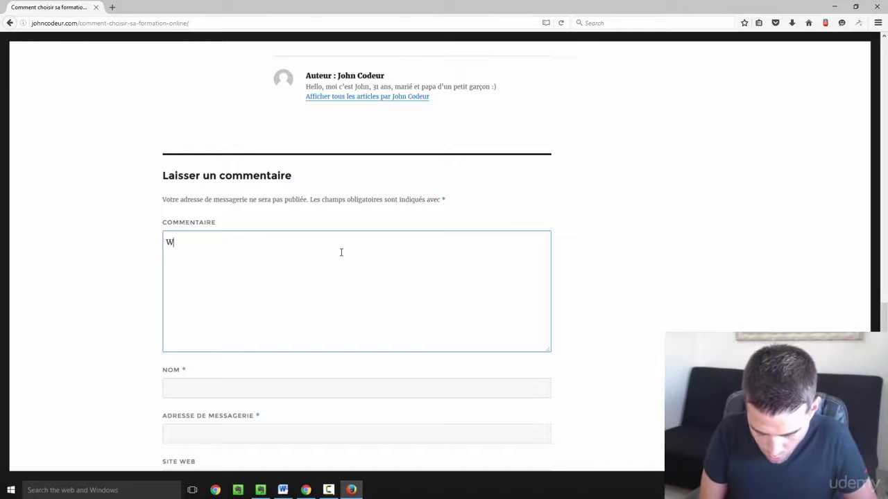
text(ouah !!! Cet article est fabuleux !!!)
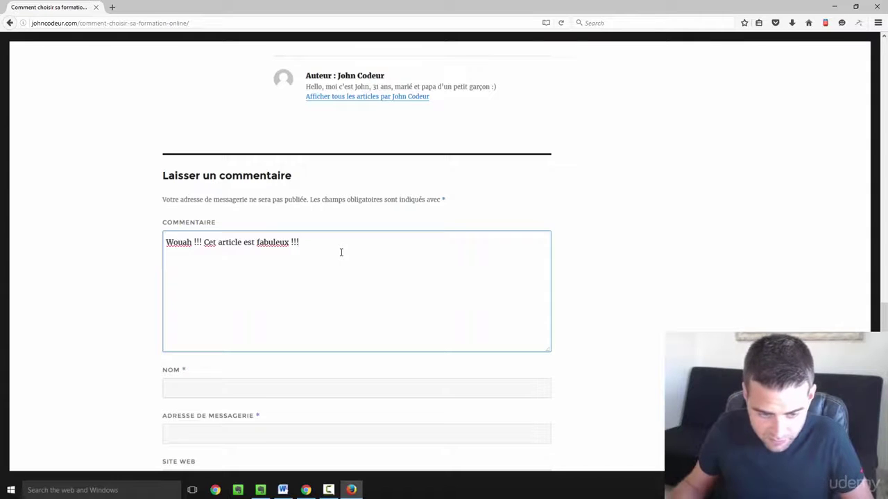
scroll(341, 253, down, 3)
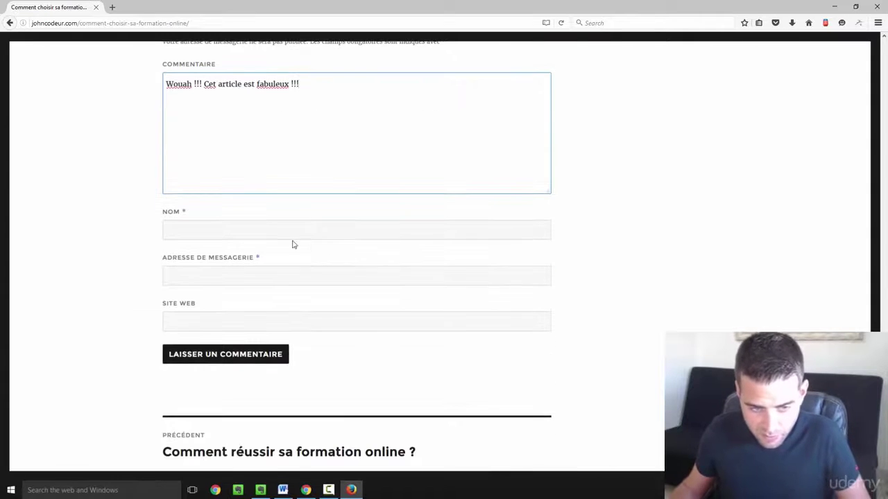
click(336, 215)
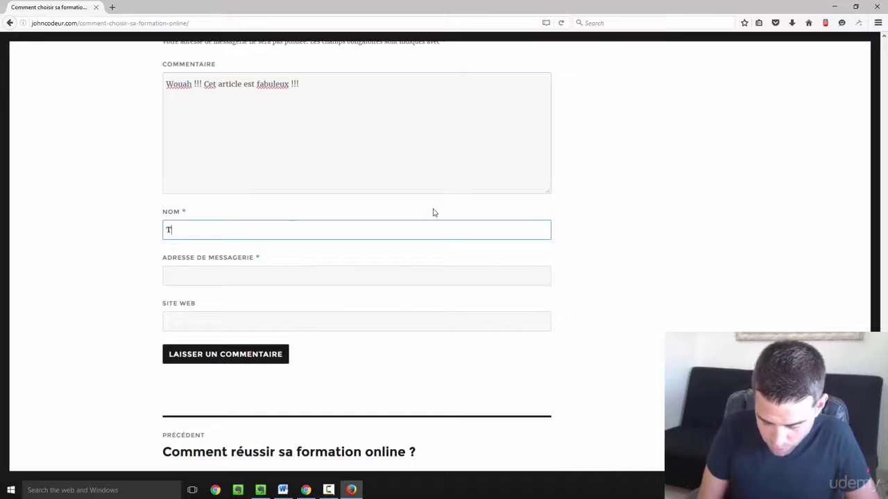
text(Toto)
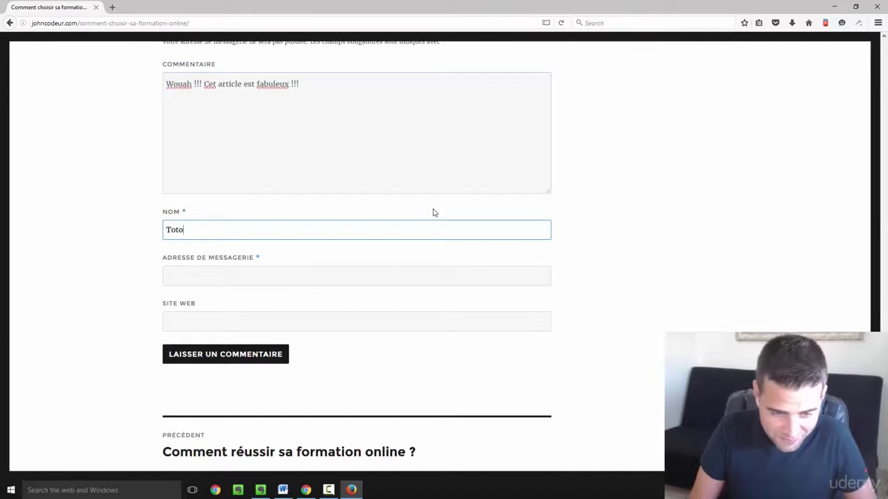
click(190, 278)
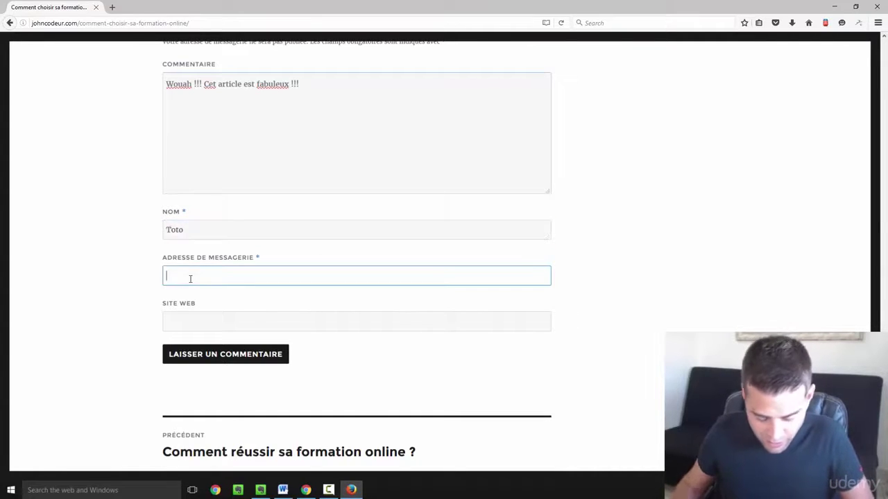
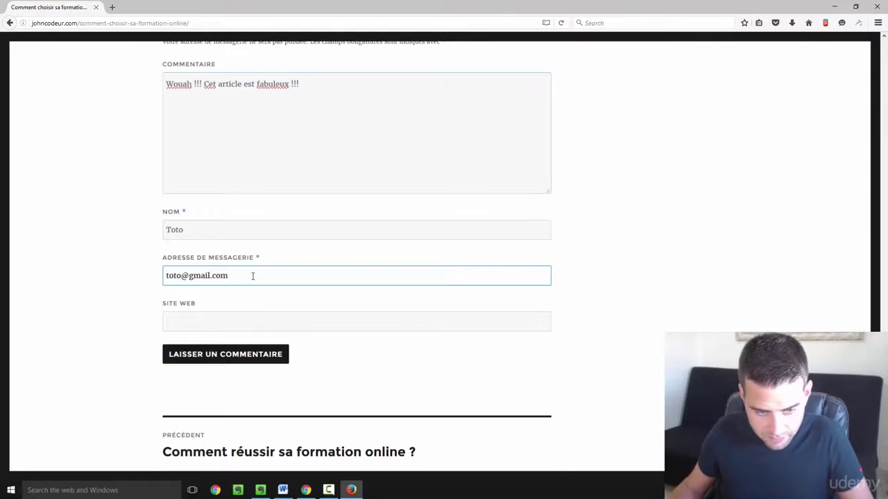
- Submit the comment, check it shows as awaiting moderation, then return to the logged-in browser
click(246, 359)
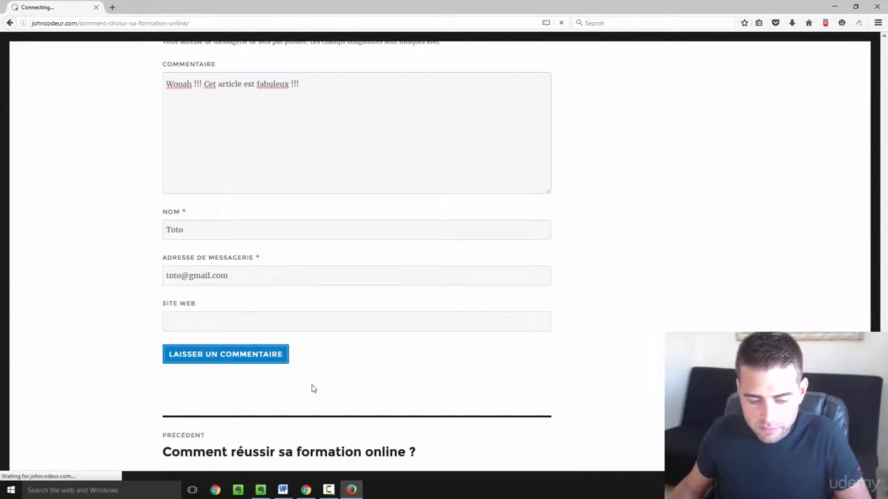
scroll(318, 178, up, 3)
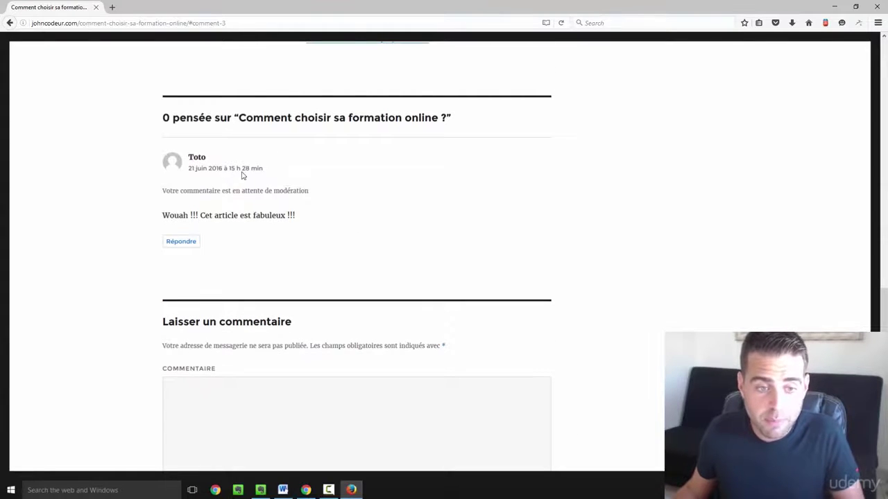
scroll(196, 158, down, 1)
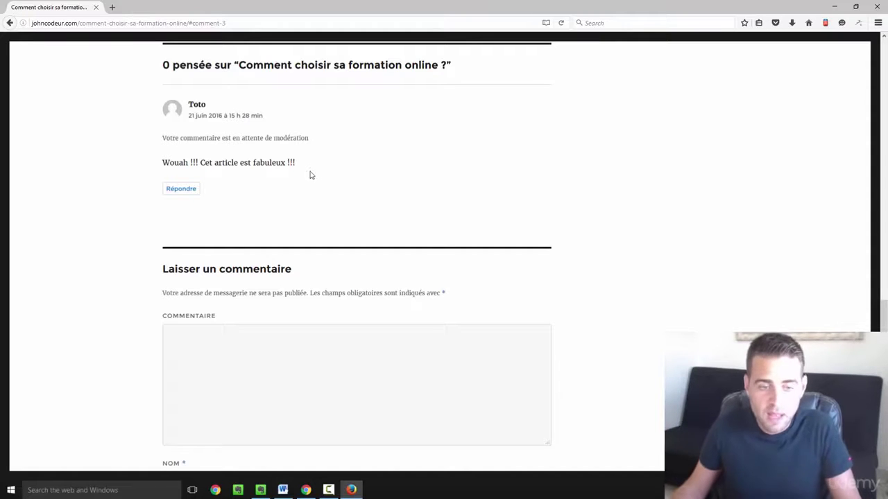
click(306, 490)
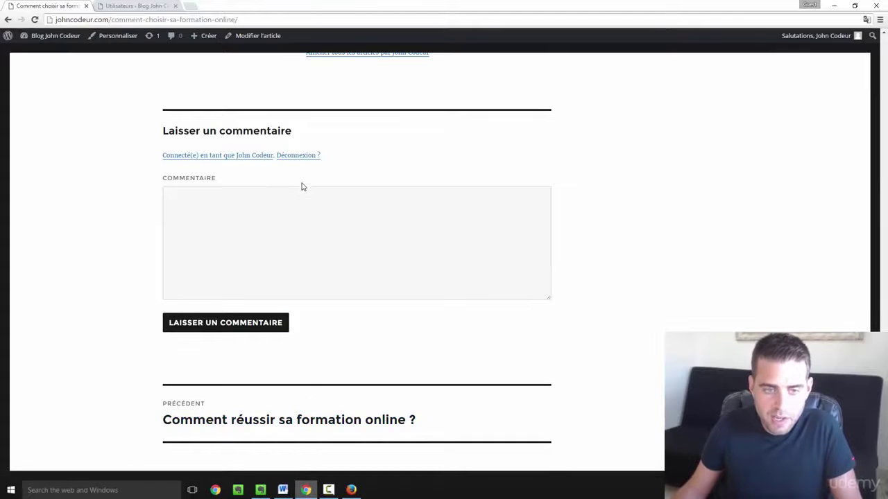
- Reload the article in the author's logged-in view to register the new comment
scroll(302, 184, up, 2)
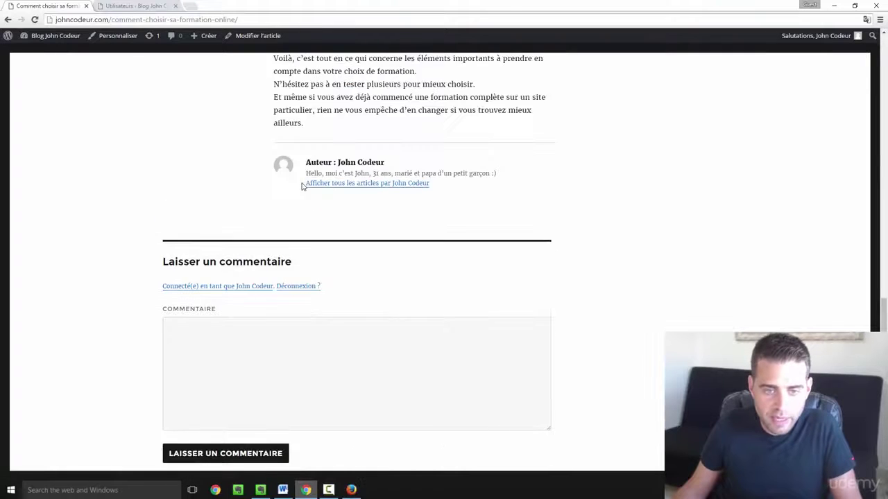
click(35, 20)
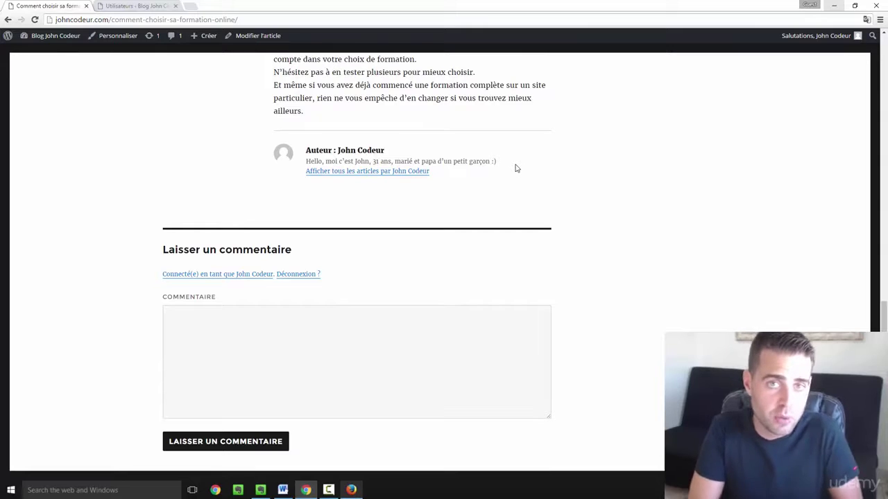
- Refresh the admin page and open Commentaires to see the visitor's pending comment
click(125, 6)
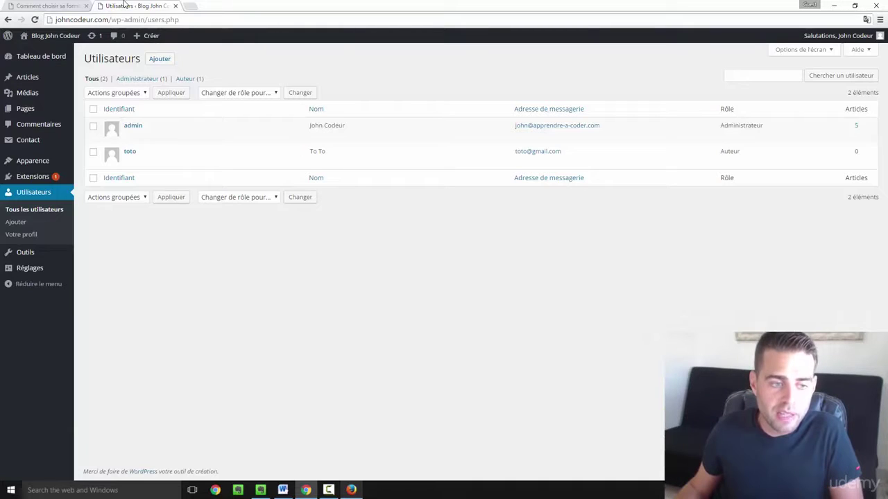
click(35, 19)
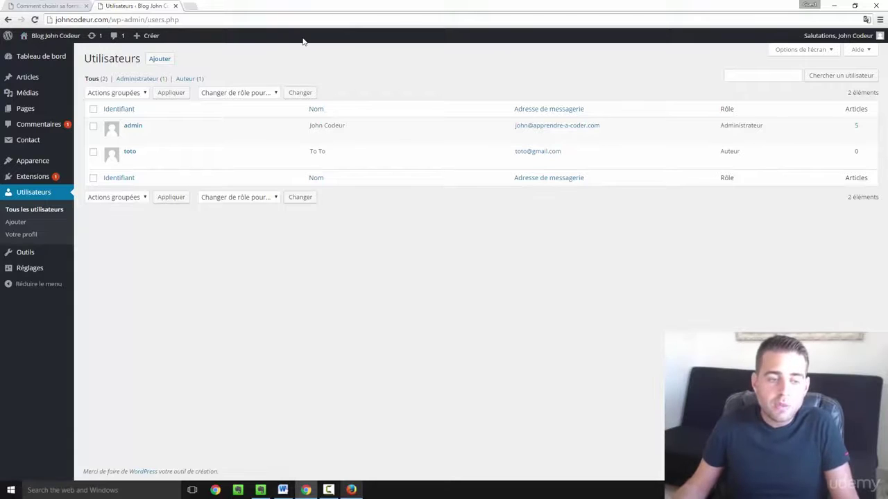
click(35, 131)
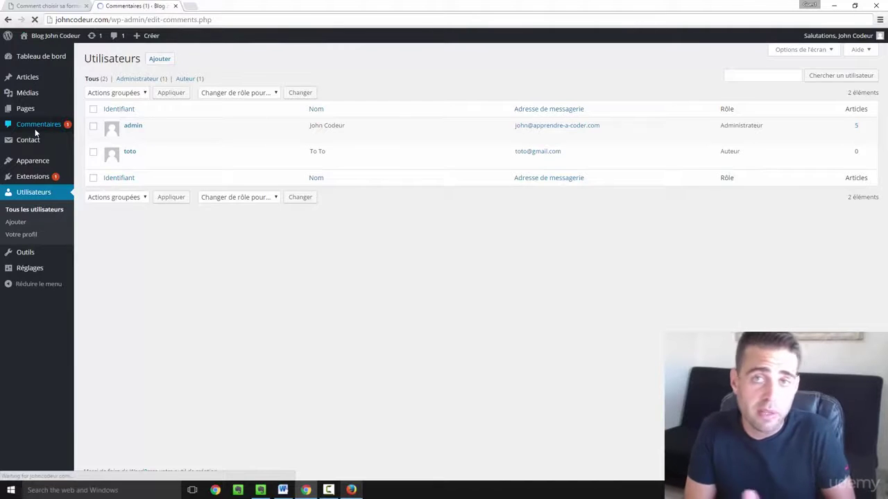
mouse_move(121, 130)
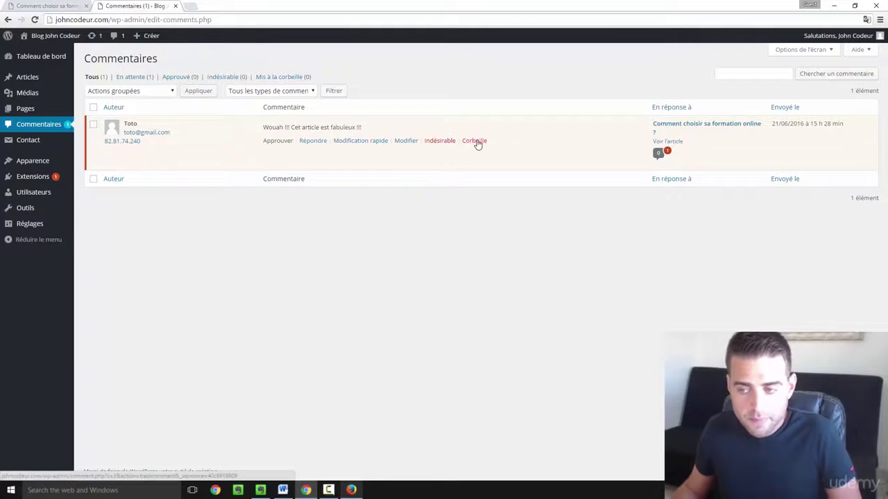
- Reply with a short 'Merci' thank-you addressed to the visitor and approve the comment with Approuver et répondre
click(313, 141)
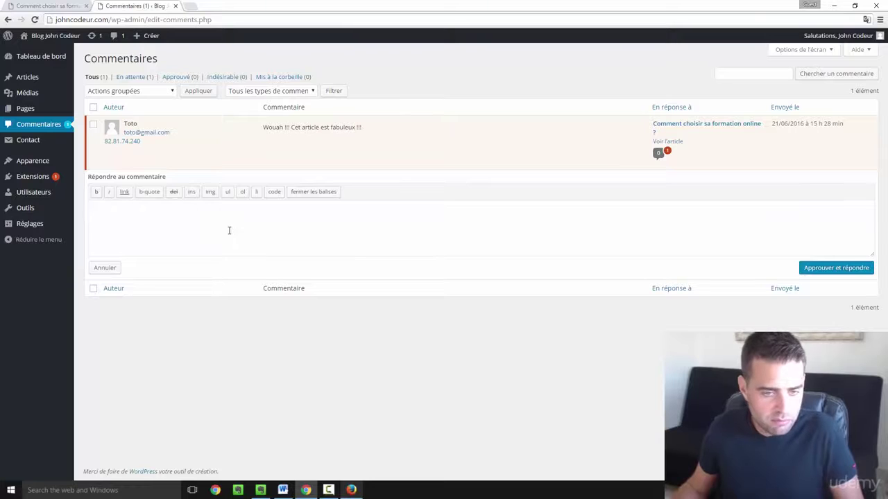
text(Merc)
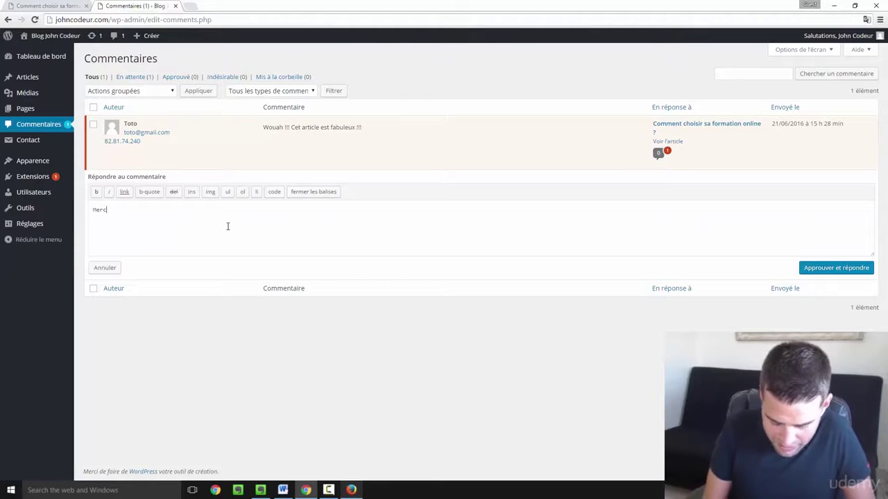
text(i.Toto !)
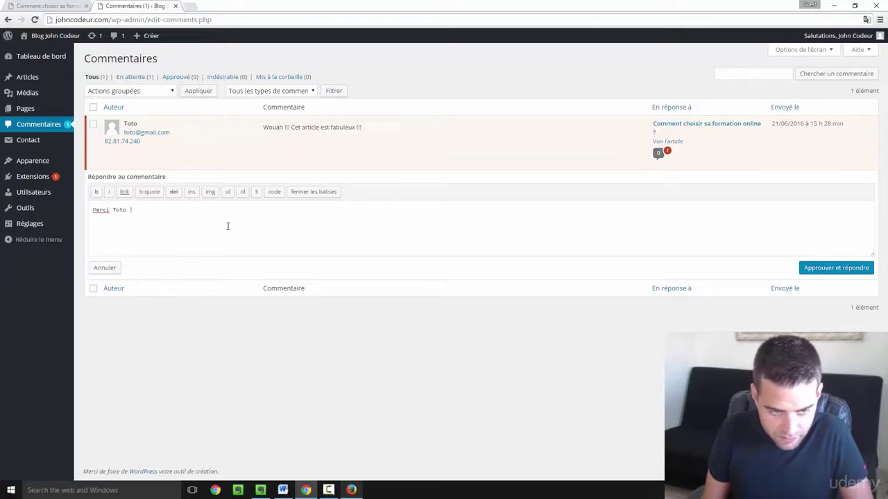
key(BackSpace)
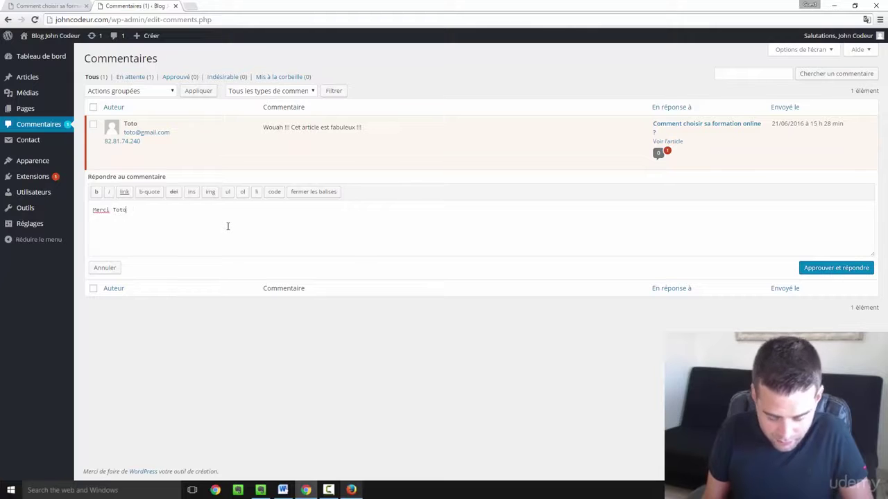
text(.)
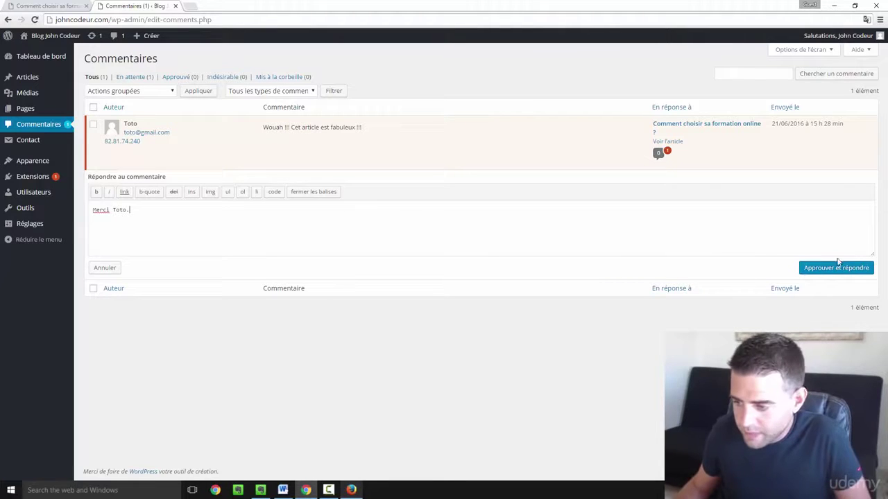
click(821, 273)
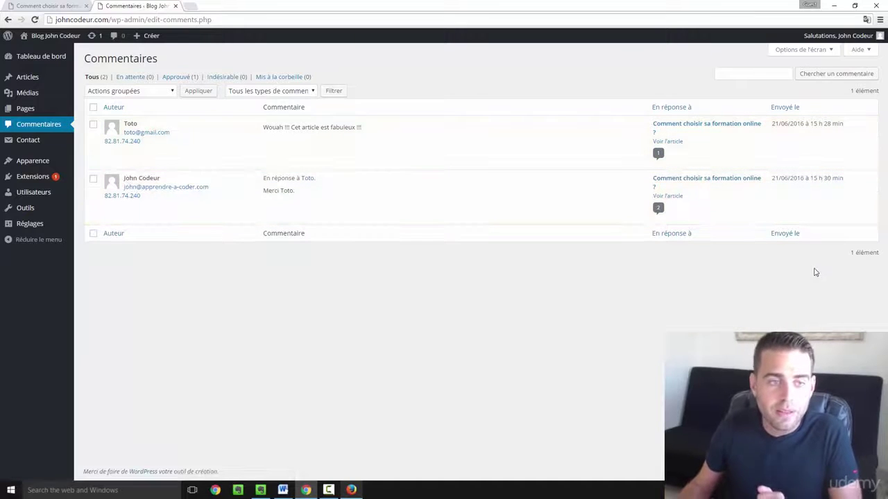
click(36, 6)
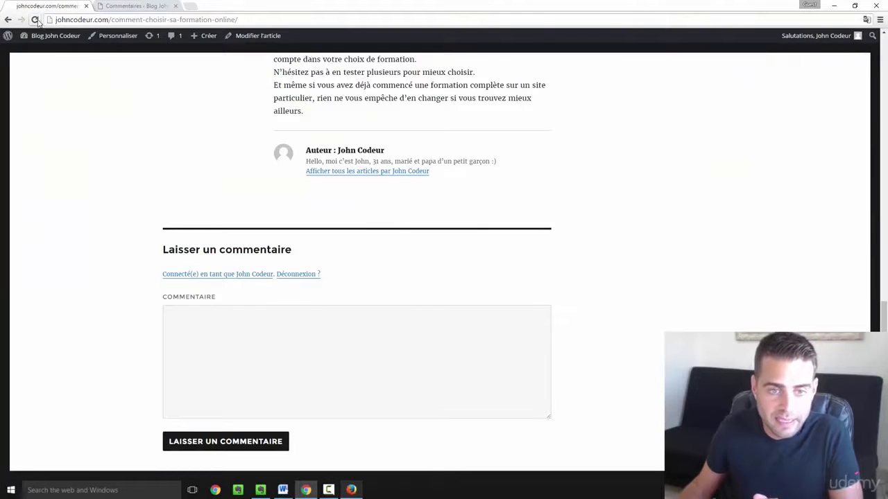
click(35, 20)
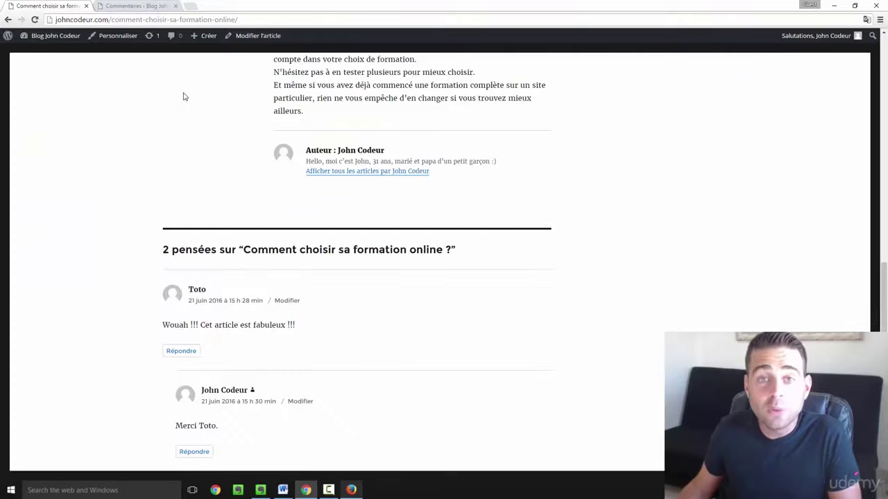
scroll(184, 96, down, 3)
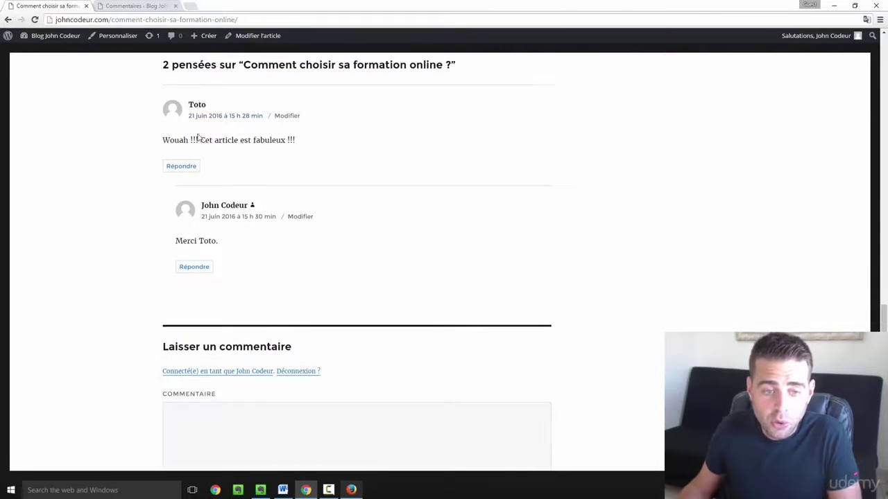
scroll(199, 139, down, 1)
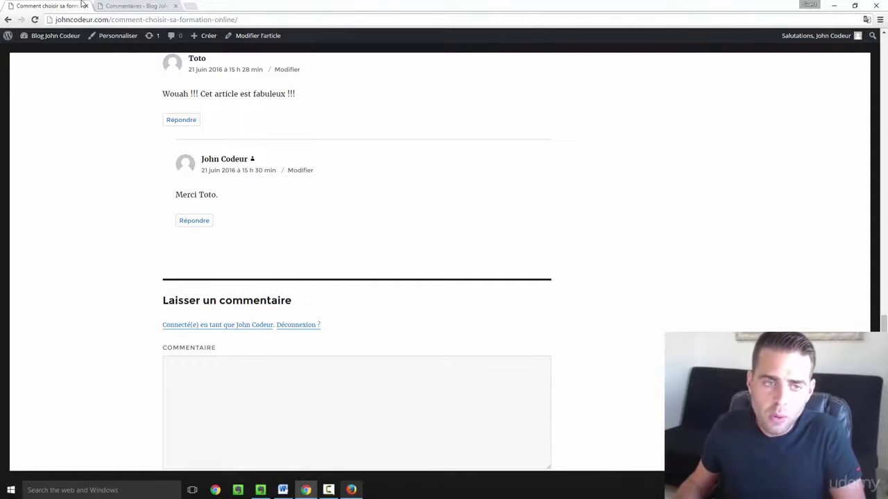
click(123, 5)
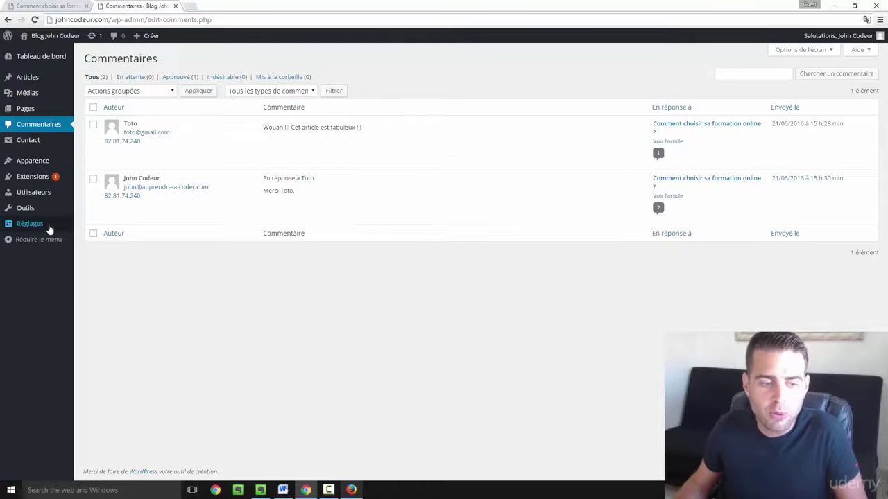
- Go to Réglages > Discussion and scroll through the comment options
mouse_move(48, 230)
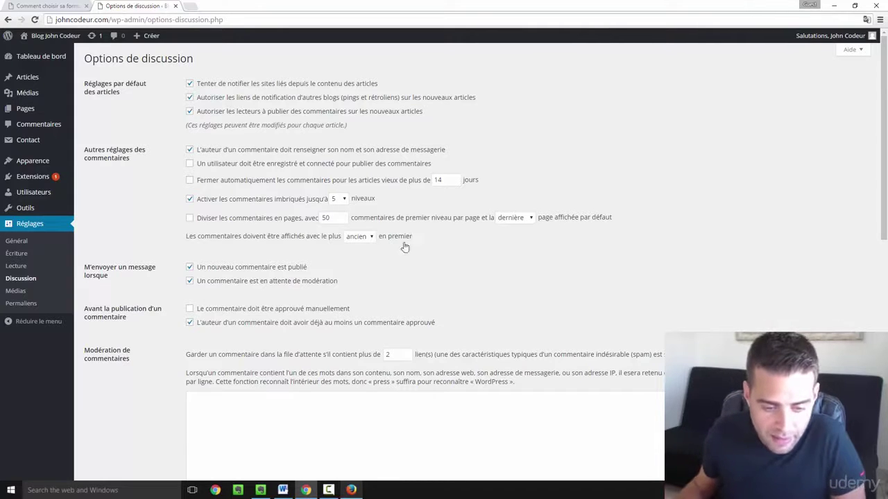
scroll(359, 257, down, 1)
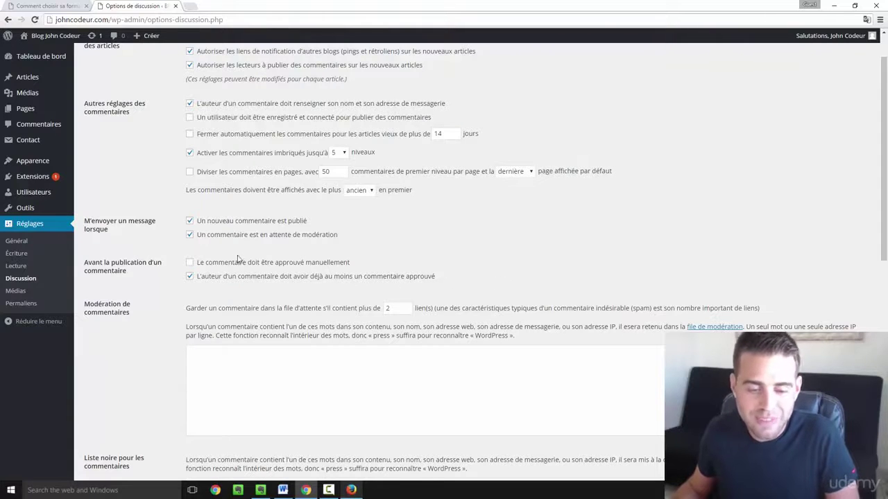
scroll(265, 294, down, 1)
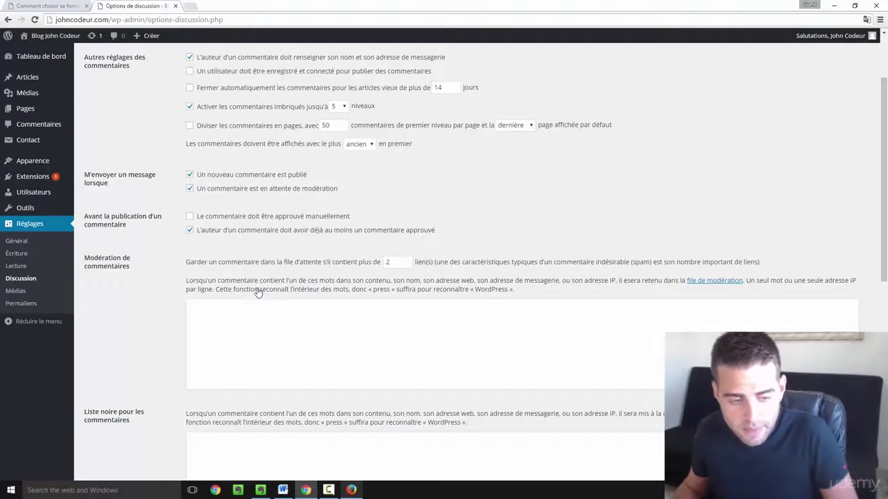
scroll(183, 250, down, 3)
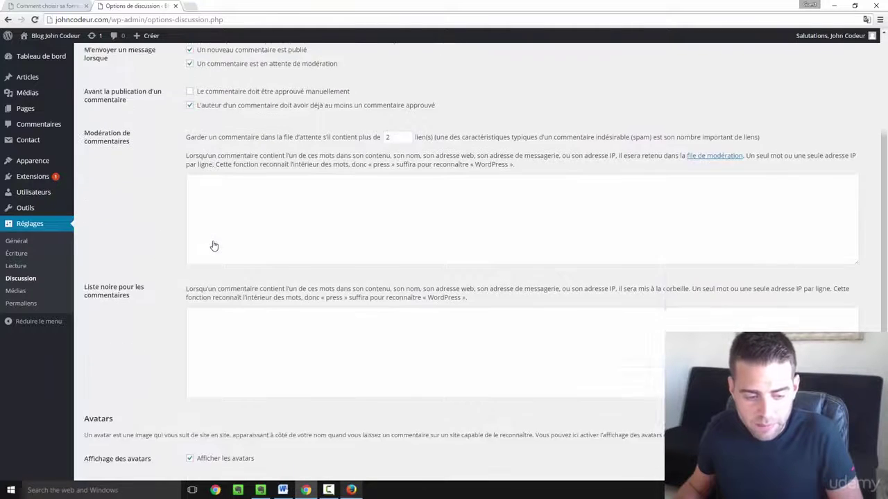
scroll(215, 245, down, 1)
scroll(214, 236, up, 2)
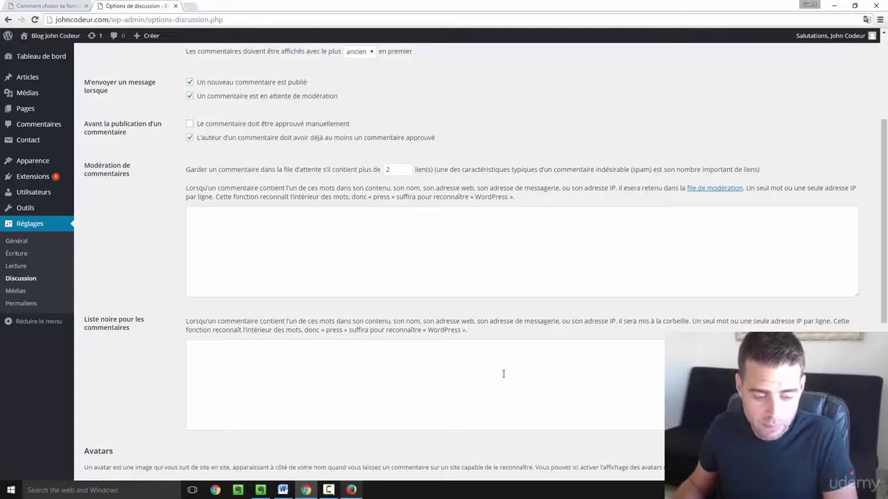
scroll(504, 374, down, 3)
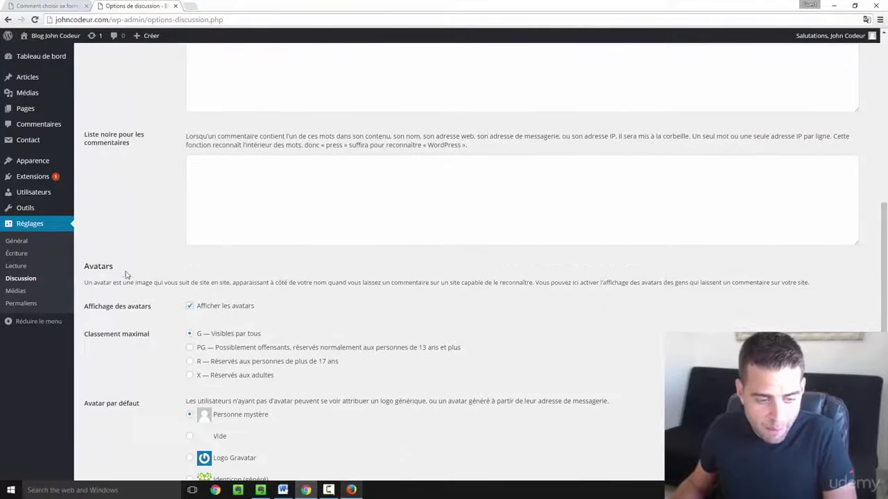
scroll(243, 261, down, 1)
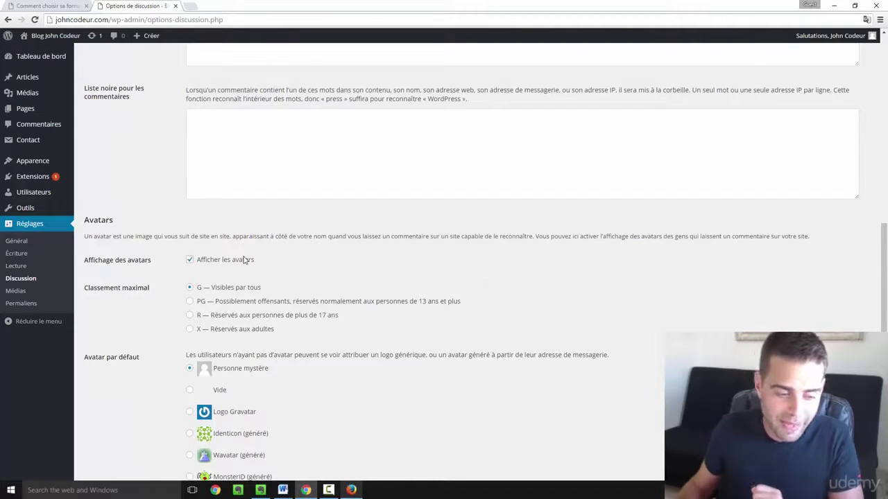
scroll(231, 272, down, 1)
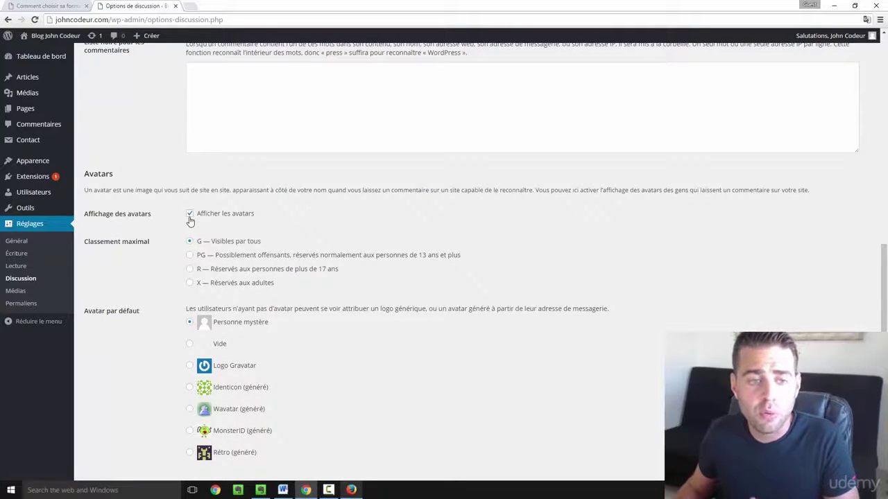
click(31, 5)
mouse_move(848, 39)
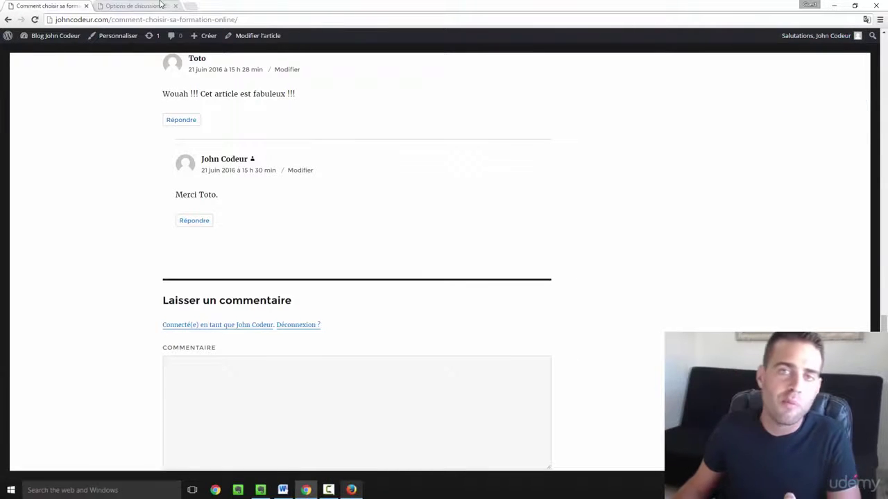
click(160, 5)
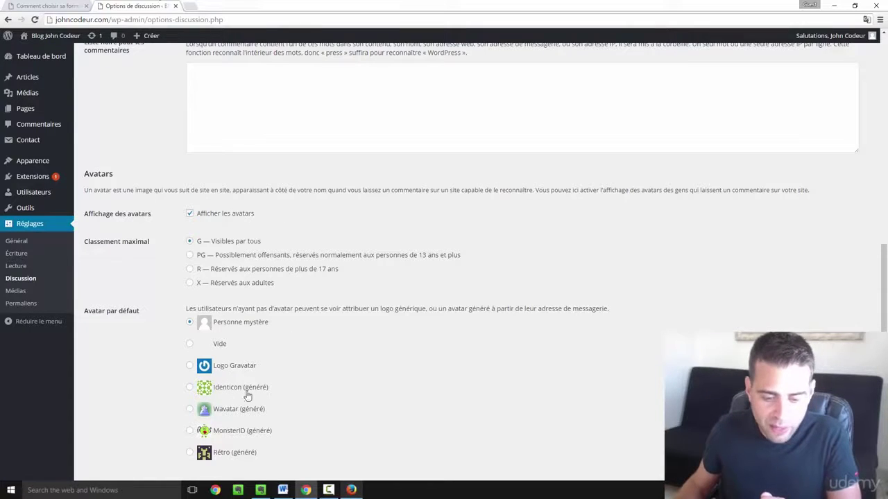
- Choose Rétro (généré) as the default avatar and save the discussion settings
scroll(261, 392, down, 1)
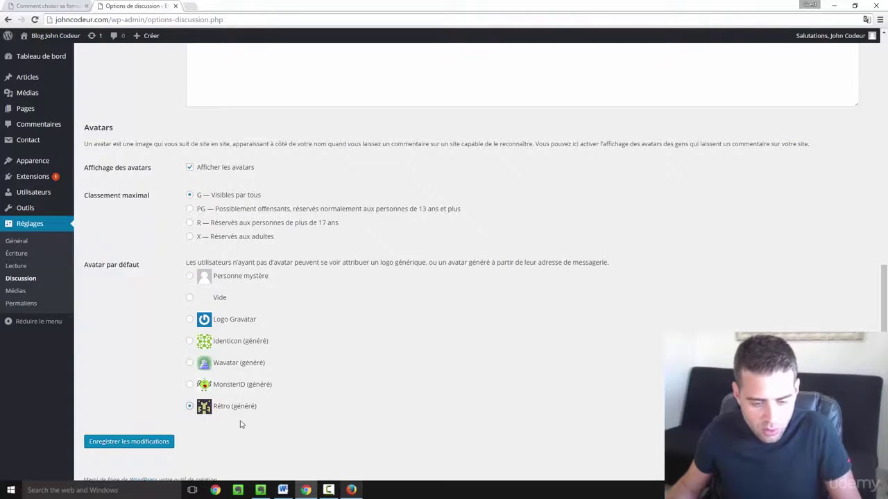
click(140, 439)
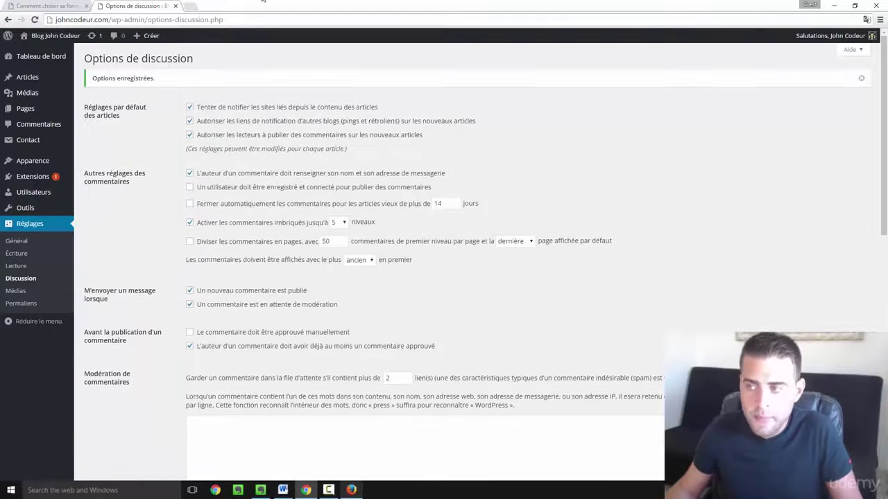
mouse_move(843, 35)
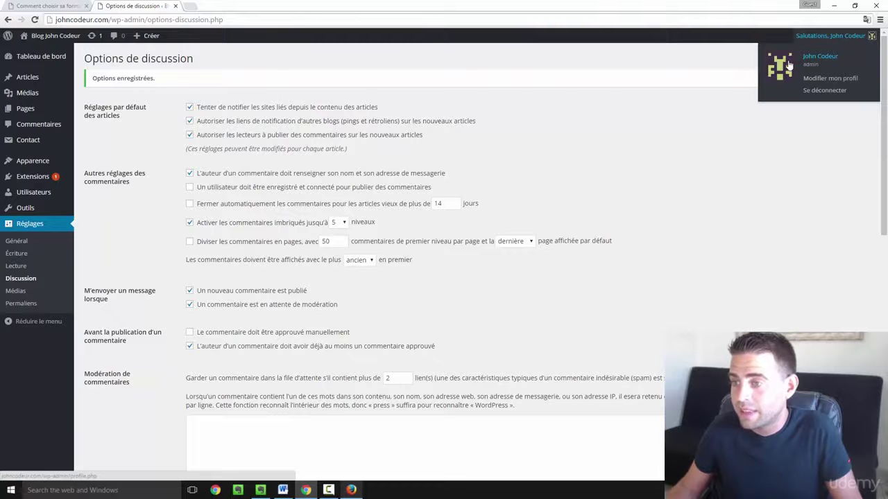
- Reload the article tab so both comments display the new retro pixel avatars
click(63, 4)
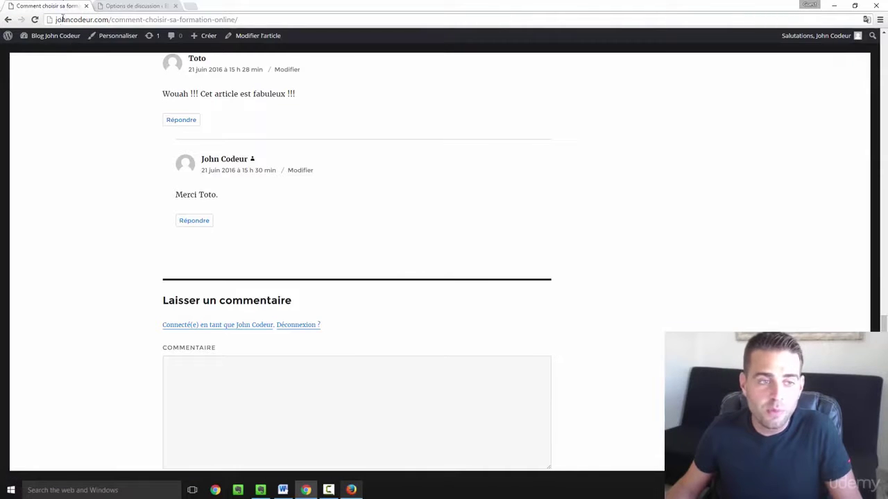
click(35, 19)
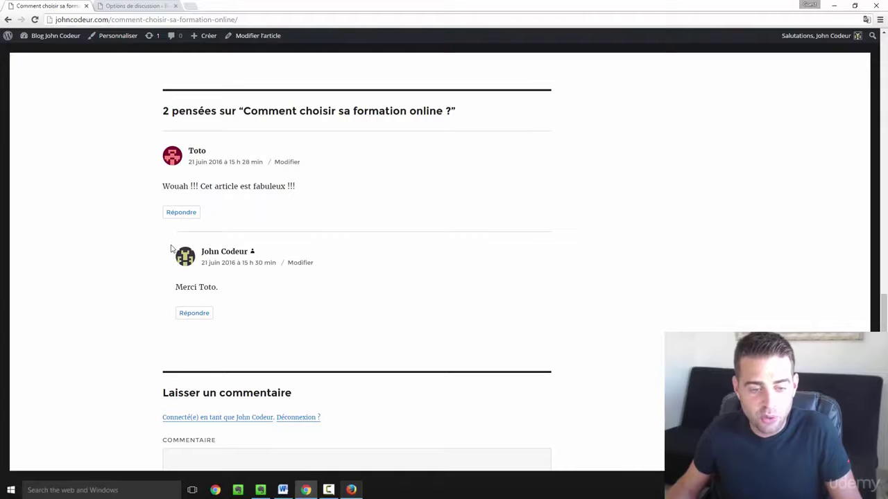
scroll(233, 217, up, 3)
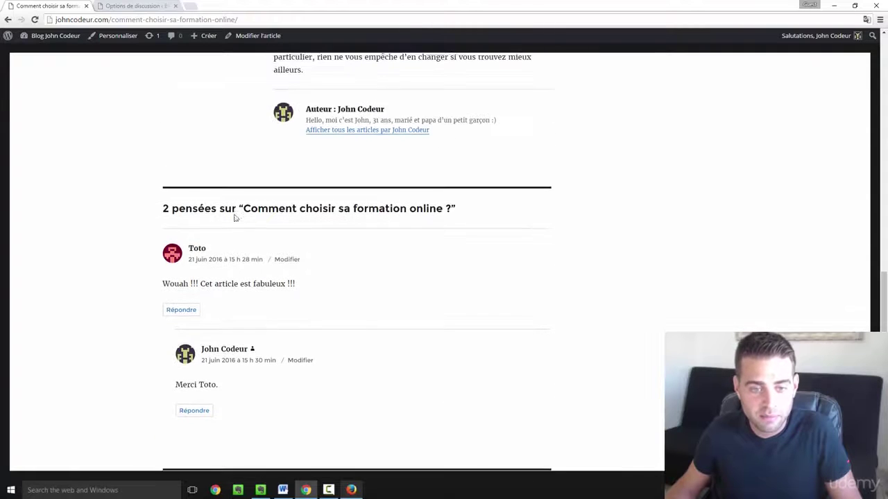